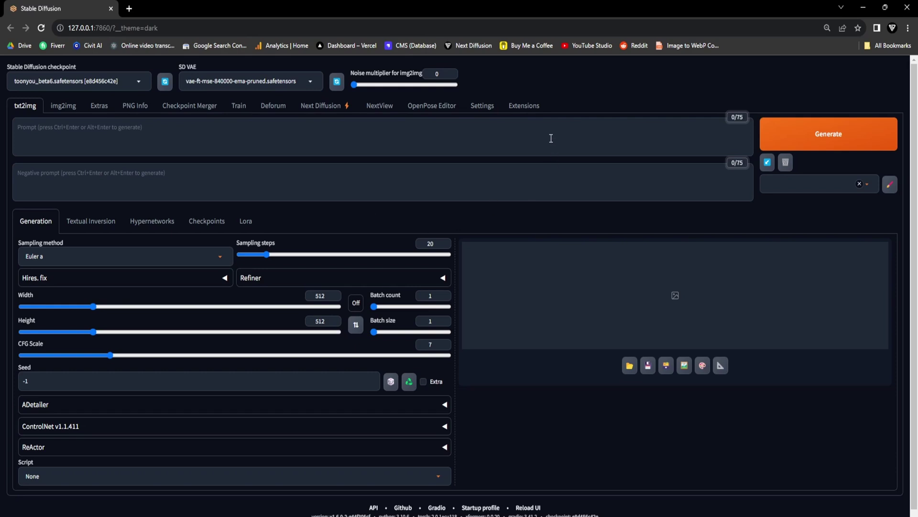
- Search the available extensions for 'animatediff' and install sd-webui-animatediff
{"action": "left_click", "coordinate": [523, 107]}
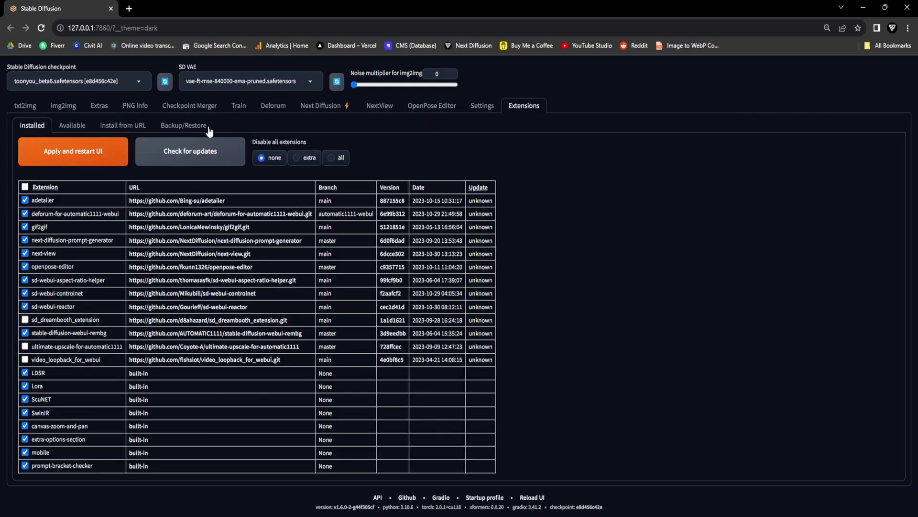
{"action": "left_click", "coordinate": [78, 131]}
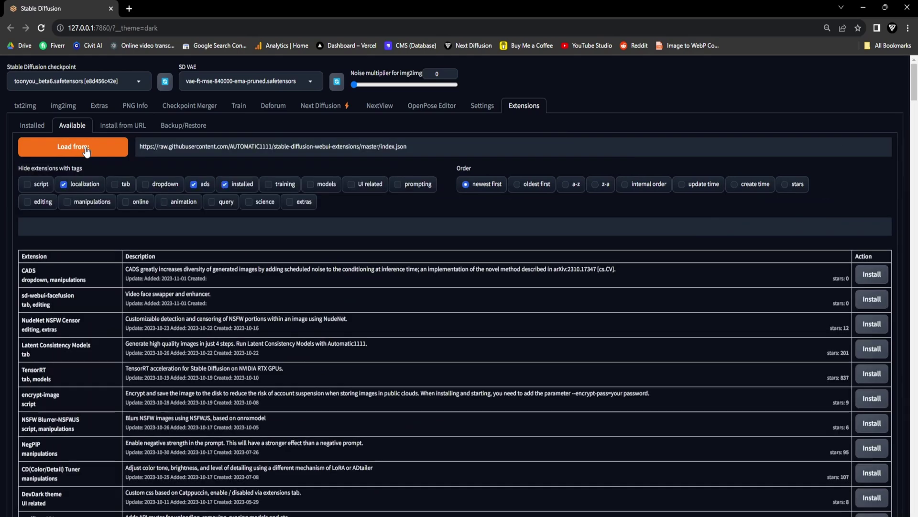
{"action": "type", "text": "animatediff"}
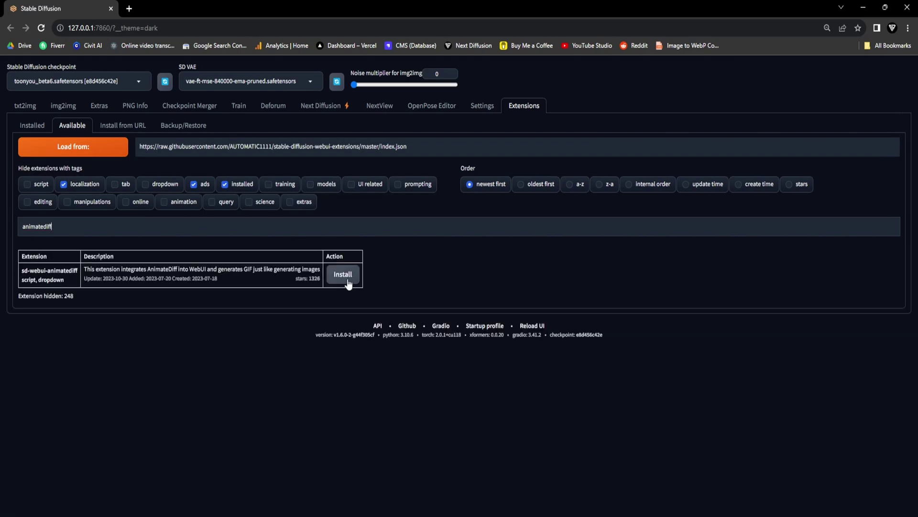
{"action": "left_click", "coordinate": [347, 281]}
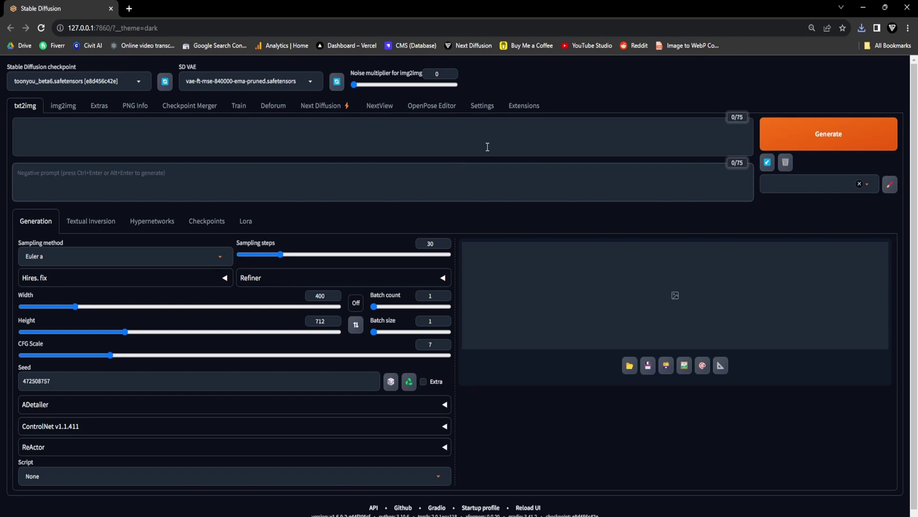
- Apply and restart the UI from the Installed extensions list to load AnimateDiff
{"action": "left_click", "coordinate": [525, 106]}
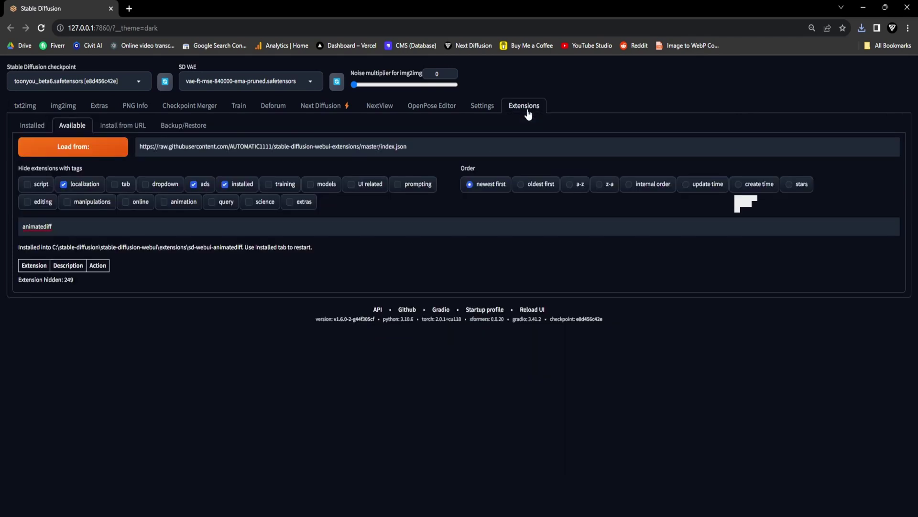
{"action": "left_click", "coordinate": [37, 128]}
{"action": "left_click", "coordinate": [64, 150]}
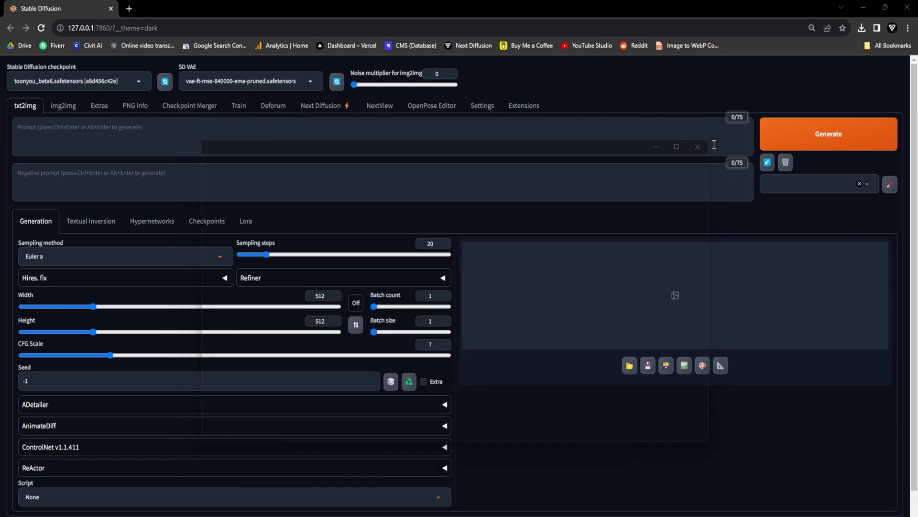
- Close the restart log window and expand the new AnimateDiff section on txt2img
{"action": "left_click", "coordinate": [712, 143]}
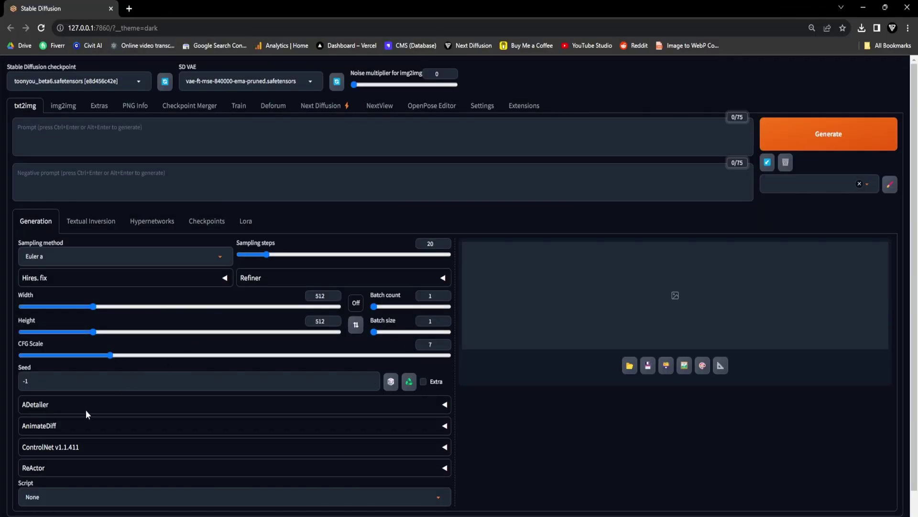
{"action": "scroll", "coordinate": [86, 412], "scroll_direction": "down", "scroll_amount": 1}
{"action": "left_click", "coordinate": [73, 400]}
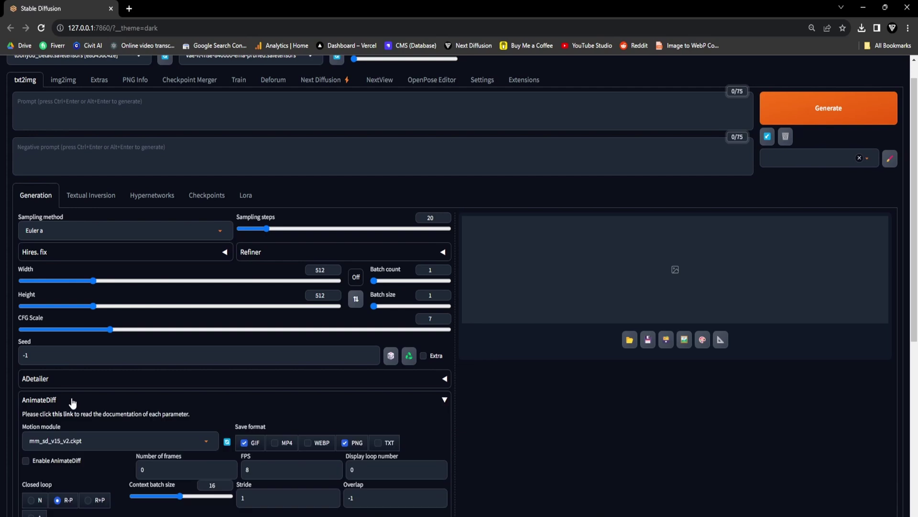
{"action": "scroll", "coordinate": [75, 392], "scroll_direction": "down", "scroll_amount": 2}
{"action": "scroll", "coordinate": [116, 352], "scroll_direction": "up", "scroll_amount": 3}
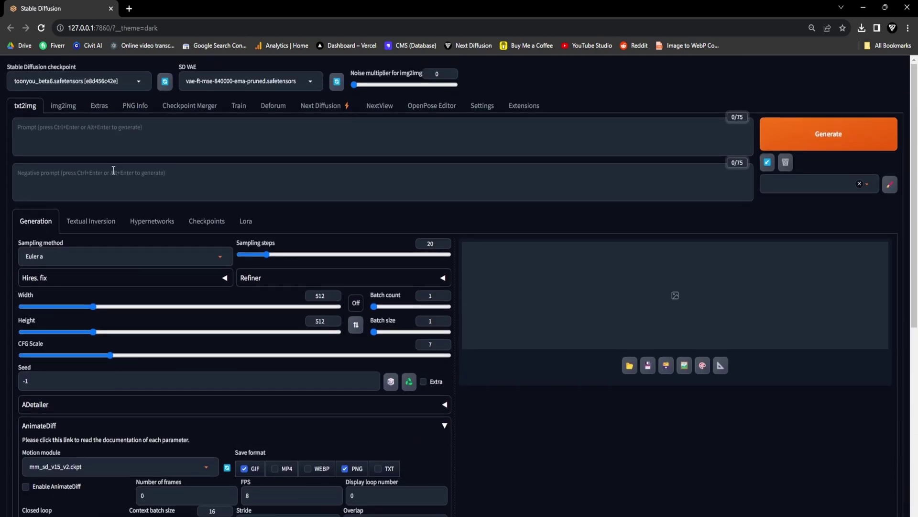
- Expand and inspect the AnimateDiff section on the img2img page
{"action": "left_click", "coordinate": [70, 111]}
{"action": "scroll", "coordinate": [104, 328], "scroll_direction": "down", "scroll_amount": 10}
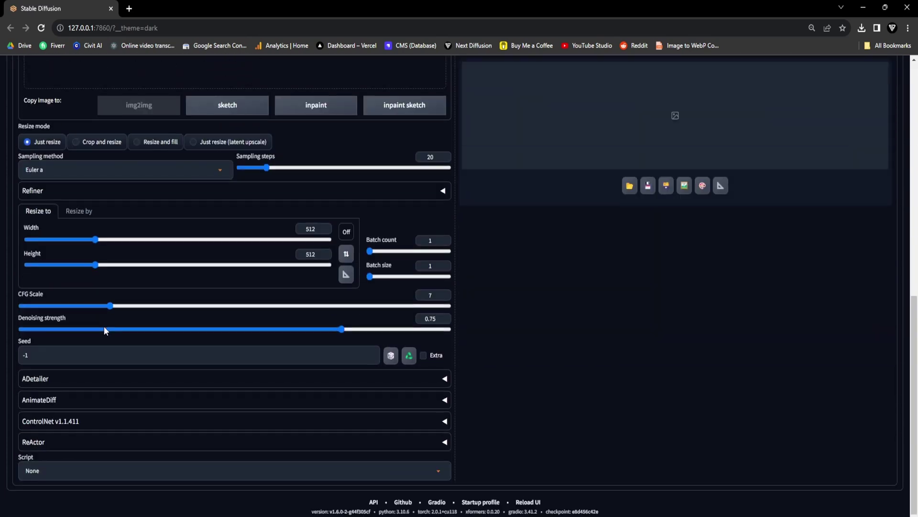
{"action": "left_click", "coordinate": [88, 404]}
{"action": "scroll", "coordinate": [91, 406], "scroll_direction": "down", "scroll_amount": 4}
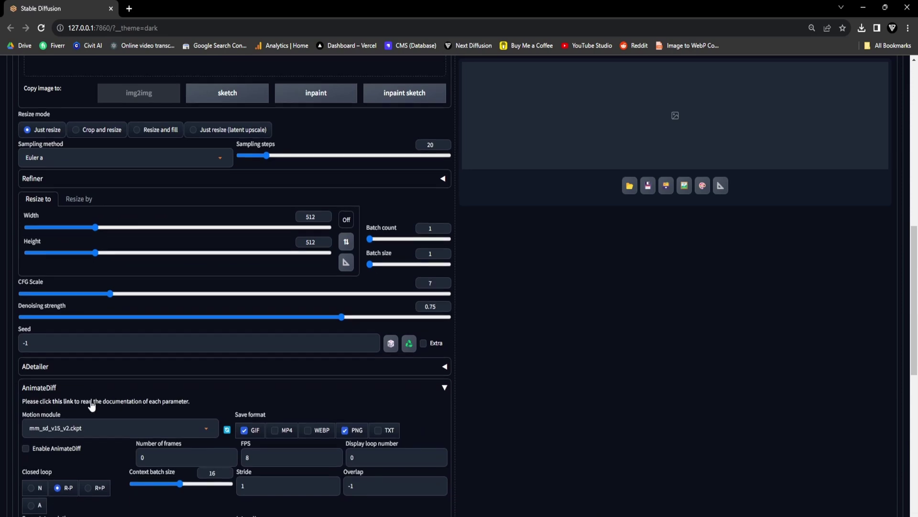
{"action": "scroll", "coordinate": [92, 406], "scroll_direction": "down", "scroll_amount": 1}
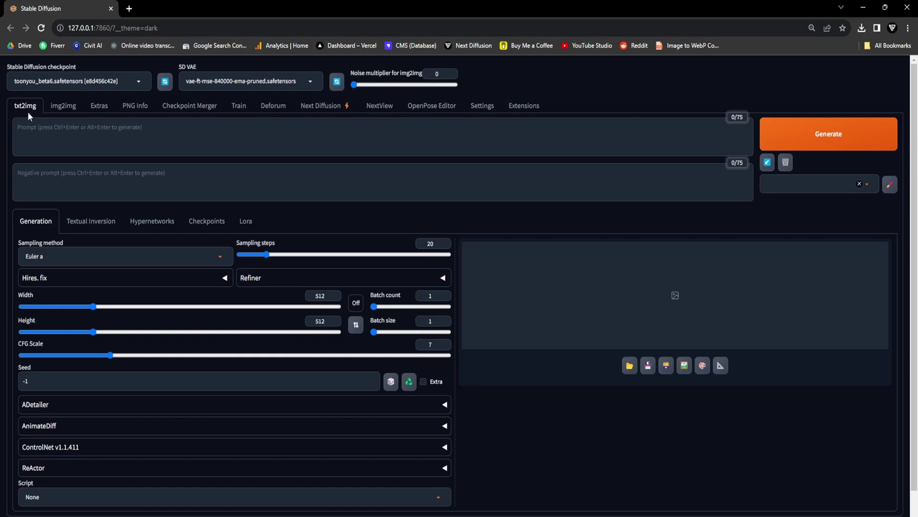
- Enable AnimateDiff with motion module mm_sd_v15_v2.ckpt and Number of frames 48
{"action": "scroll", "coordinate": [124, 210], "scroll_direction": "down", "scroll_amount": 1}
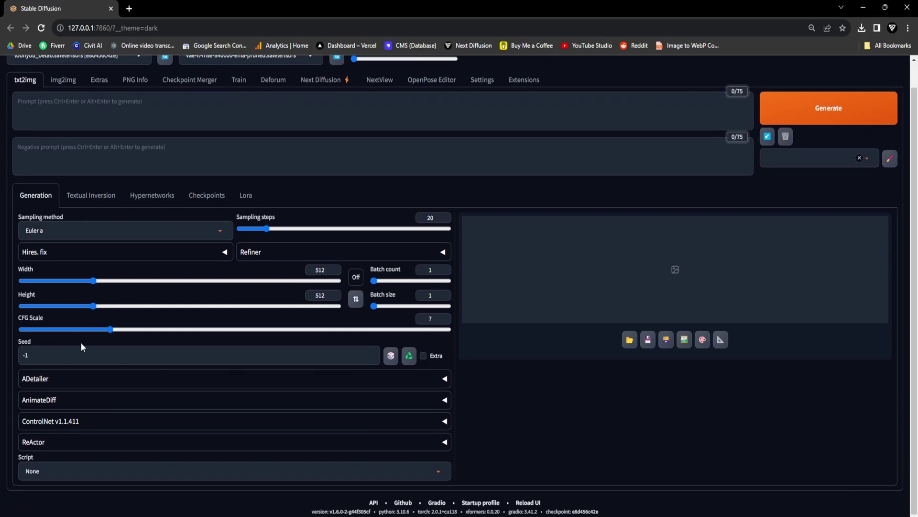
{"action": "left_click", "coordinate": [98, 400]}
{"action": "scroll", "coordinate": [97, 400], "scroll_direction": "down", "scroll_amount": 3}
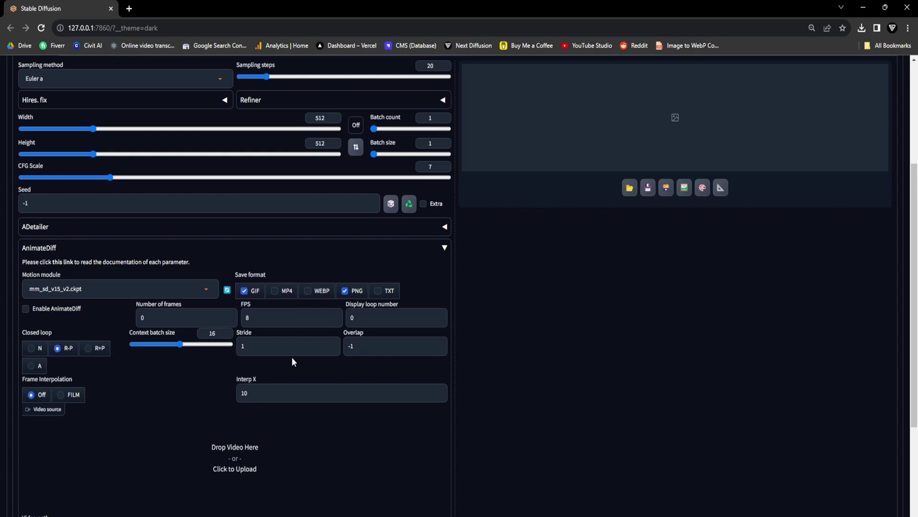
{"action": "scroll", "coordinate": [165, 345], "scroll_direction": "down", "scroll_amount": 1}
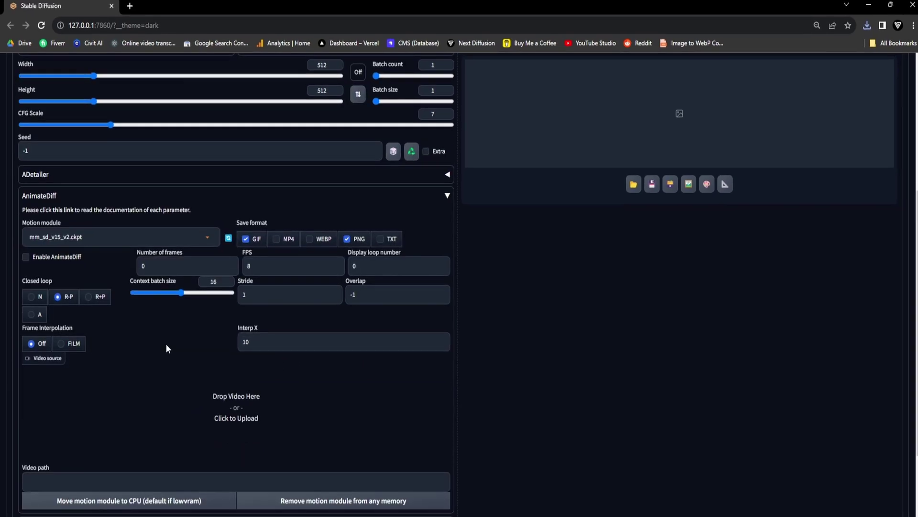
{"action": "left_click", "coordinate": [26, 256]}
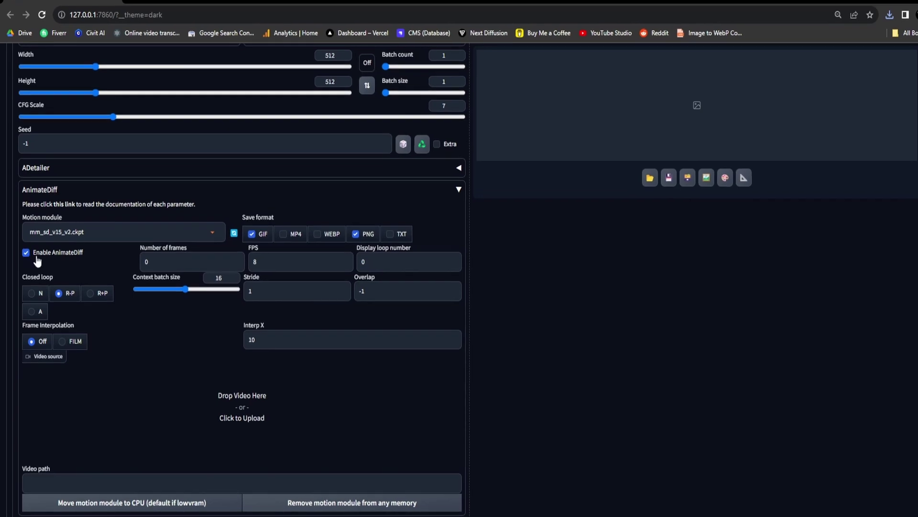
{"action": "left_click", "coordinate": [67, 232]}
{"action": "left_click", "coordinate": [72, 262]}
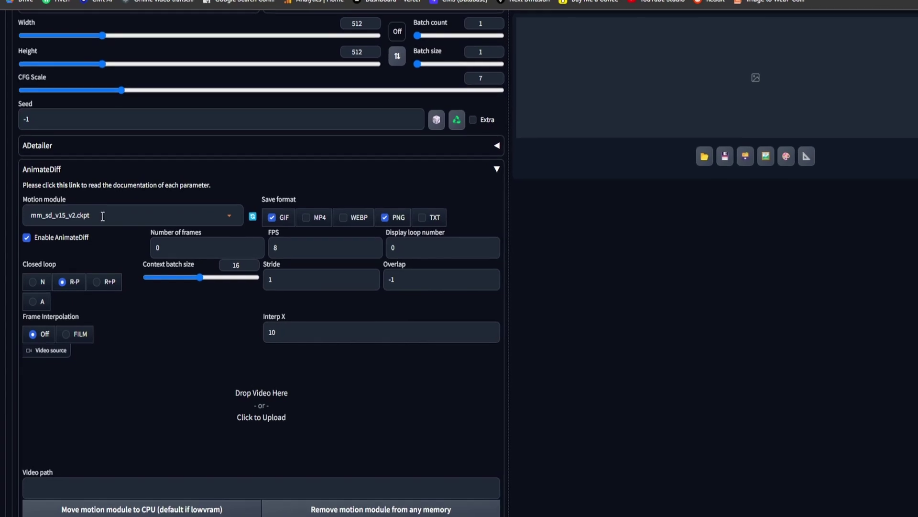
{"action": "left_click", "coordinate": [176, 241]}
{"action": "type", "text": "48"}
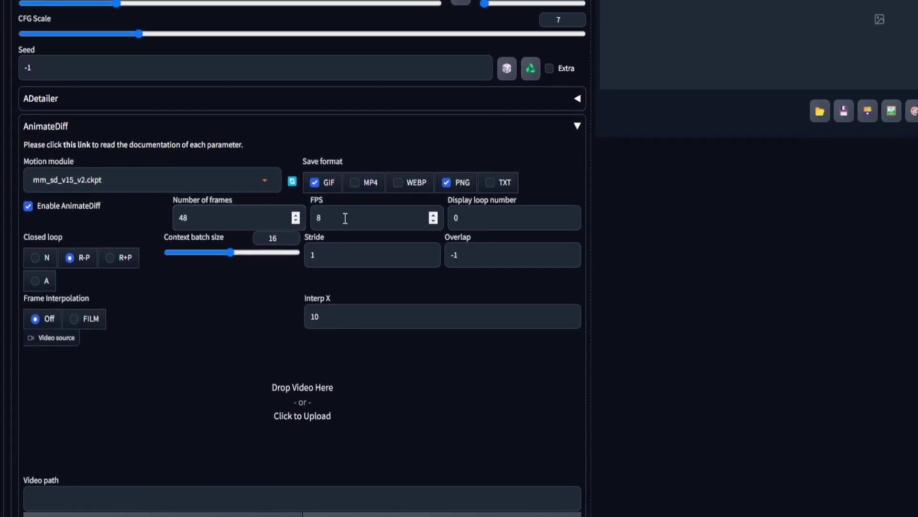
- Set Closed loop to A, leaving the save formats as GIF and PNG only
{"action": "left_click", "coordinate": [36, 280]}
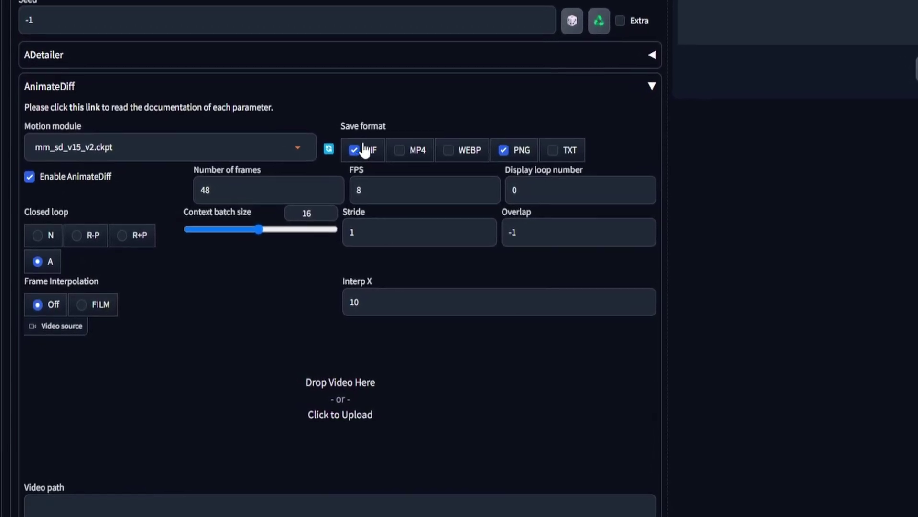
{"action": "left_click", "coordinate": [415, 152]}
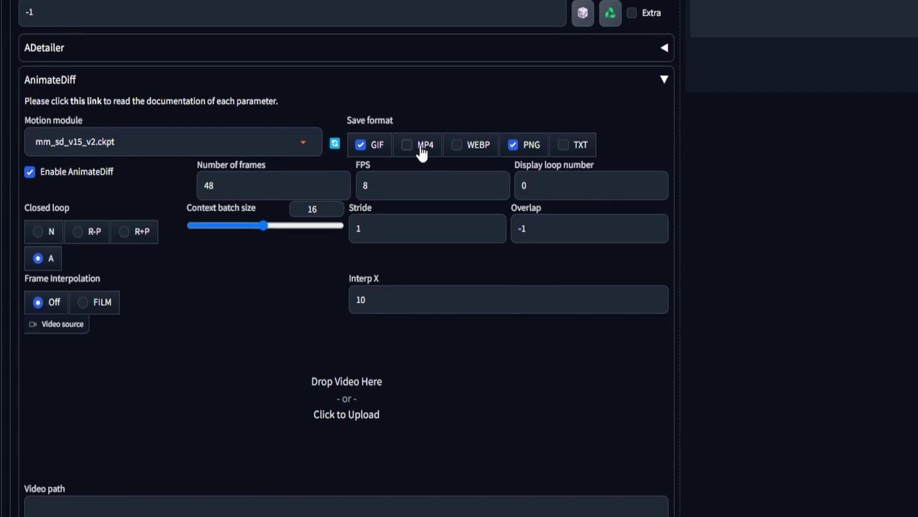
{"action": "left_click", "coordinate": [424, 151]}
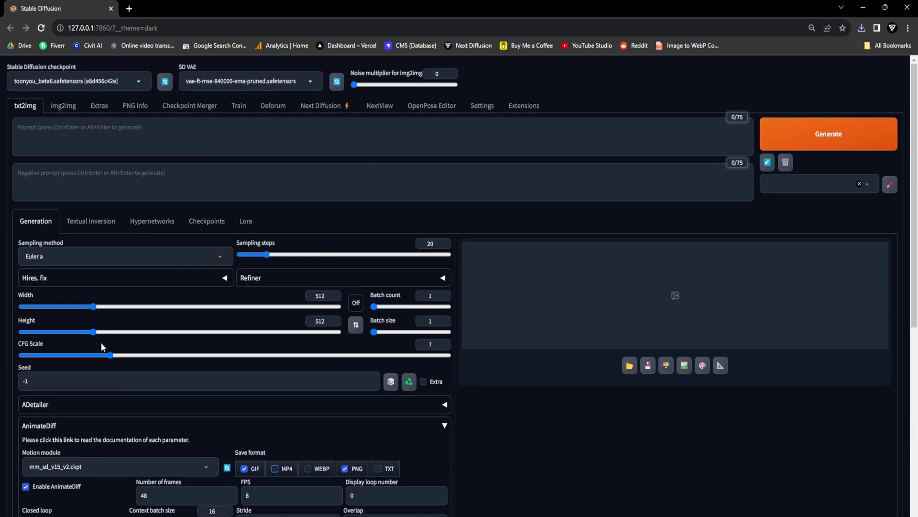
- Scroll down and back up the txt2img page to review the prompt and settings
{"action": "scroll", "coordinate": [101, 342], "scroll_direction": "down", "scroll_amount": 1}
{"action": "scroll", "coordinate": [101, 322], "scroll_direction": "up", "scroll_amount": 1}
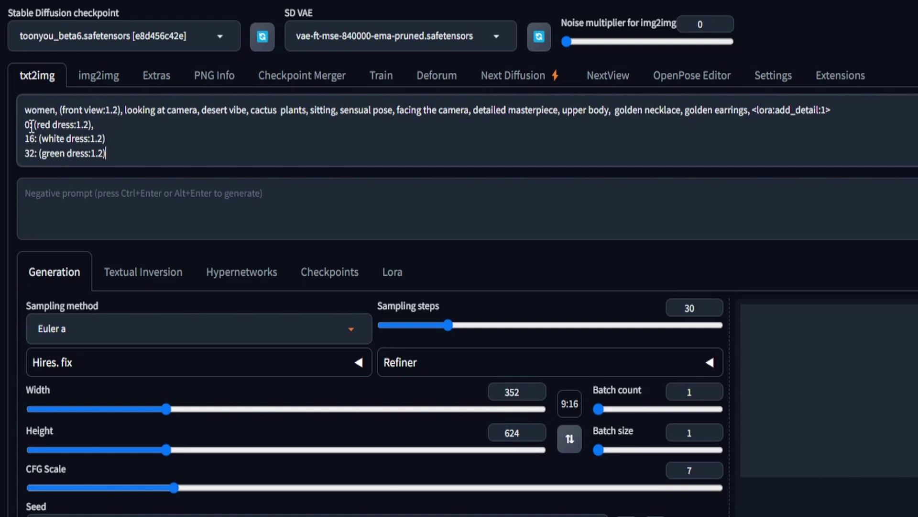
- Delete the trailing comma after the '0: (red dress:1.2),' keyframe line in the prompt
{"action": "left_click_drag", "start_coordinate": [22, 109], "coordinate": [839, 101]}
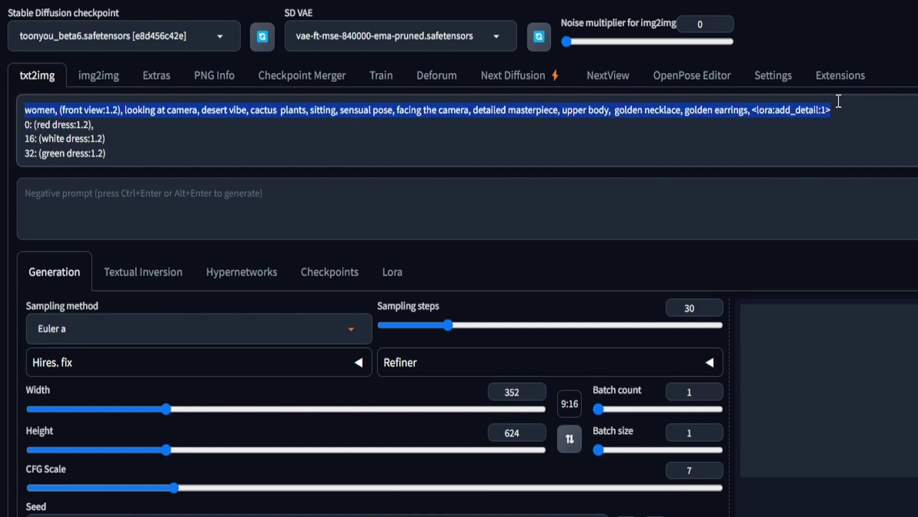
{"action": "left_click", "coordinate": [25, 125]}
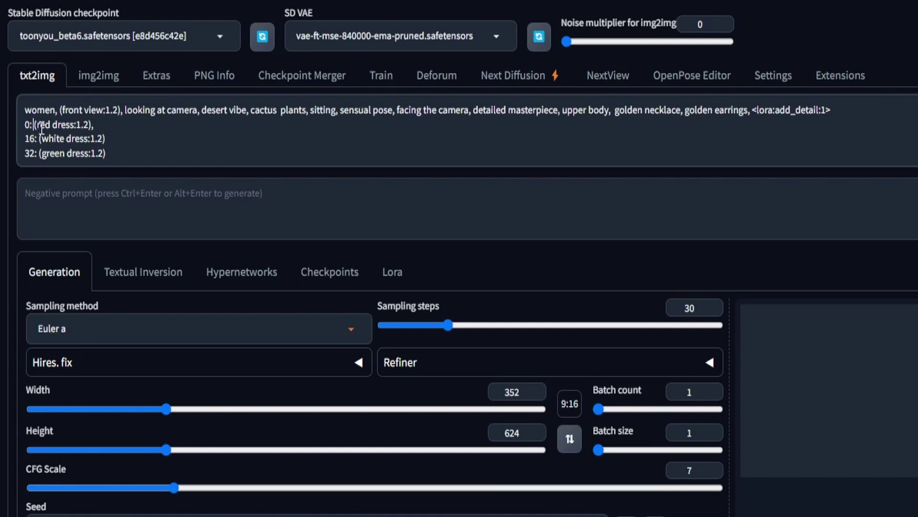
{"action": "left_click_drag", "start_coordinate": [33, 126], "coordinate": [96, 130]}
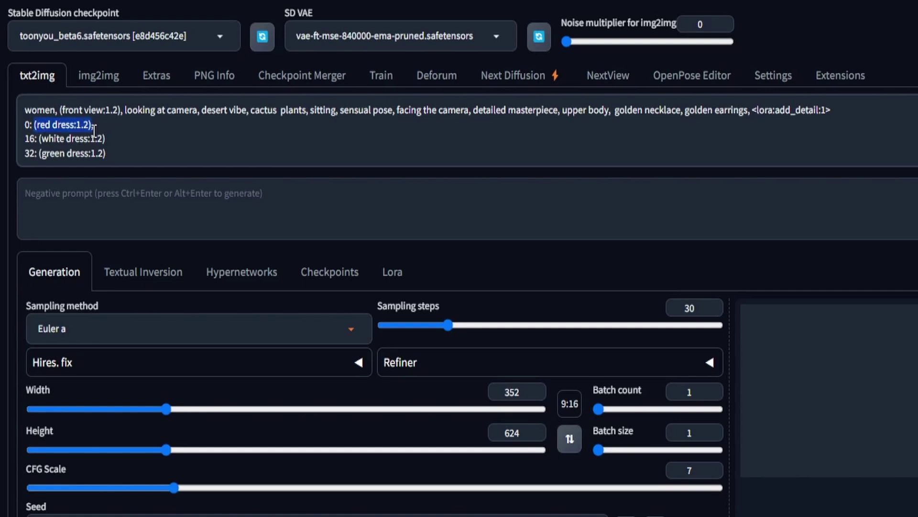
{"action": "left_click", "coordinate": [93, 125]}
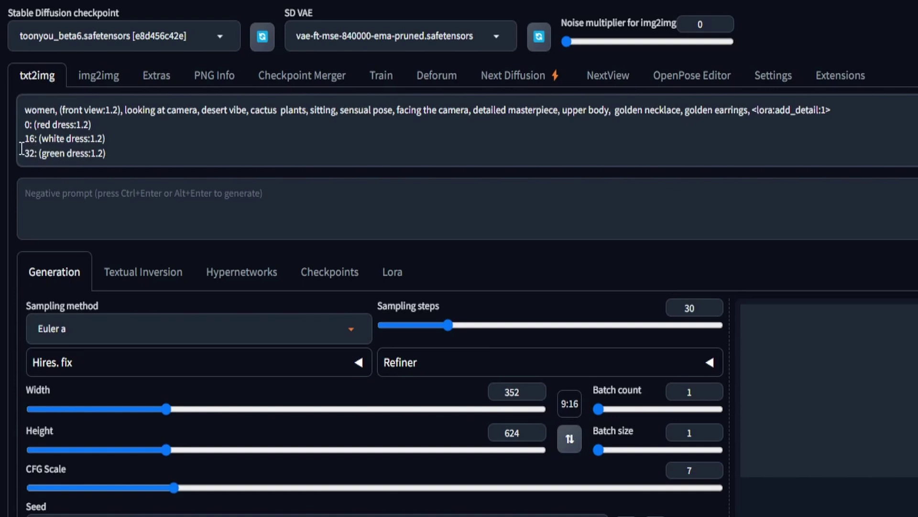
{"action": "left_click", "coordinate": [20, 110]}
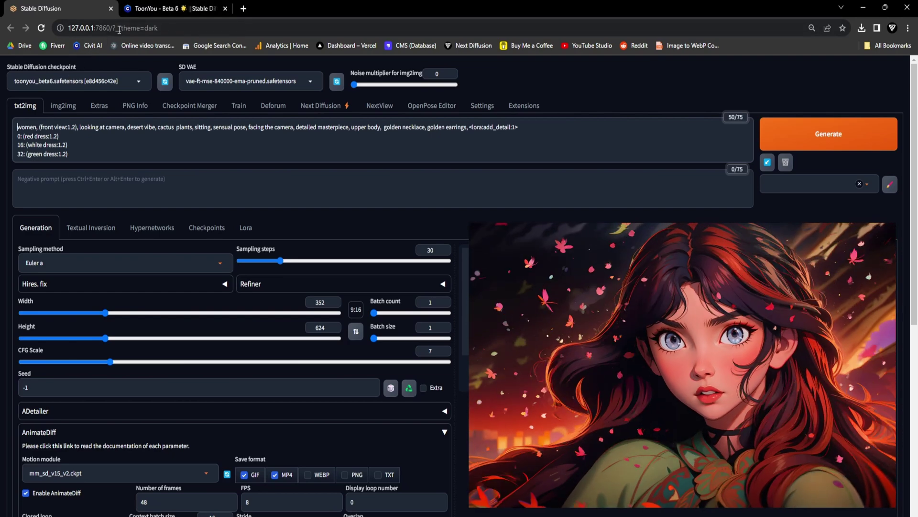
- Browse two more ToonYou sample images on Civitai, then return to the WebUI tab
{"action": "left_click", "coordinate": [175, 10]}
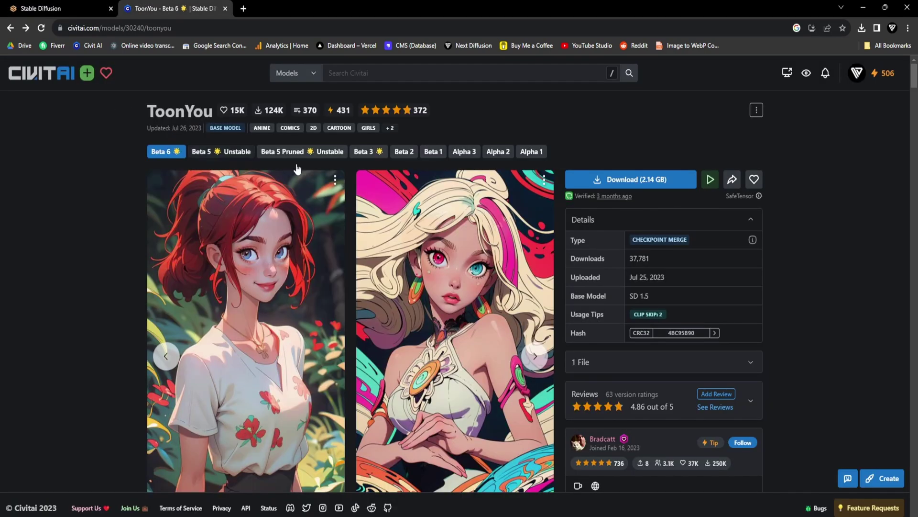
{"action": "left_click", "coordinate": [538, 359]}
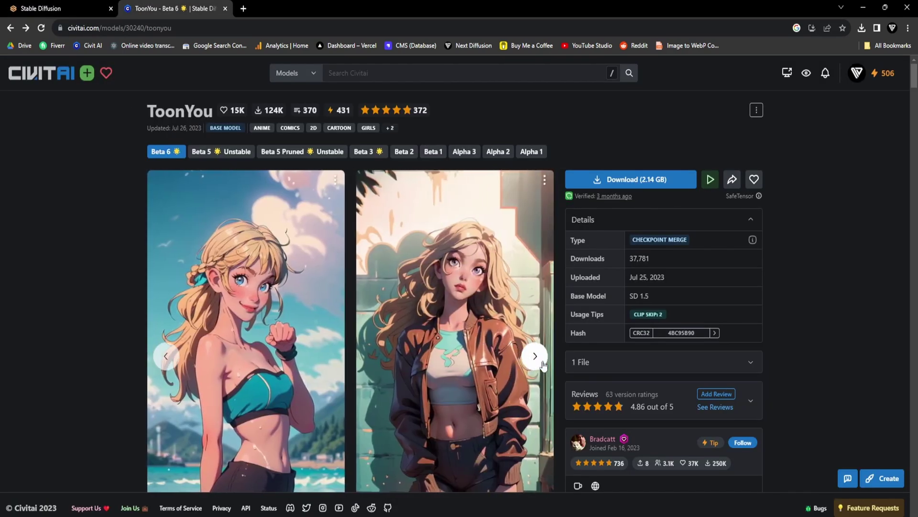
{"action": "left_click", "coordinate": [543, 364]}
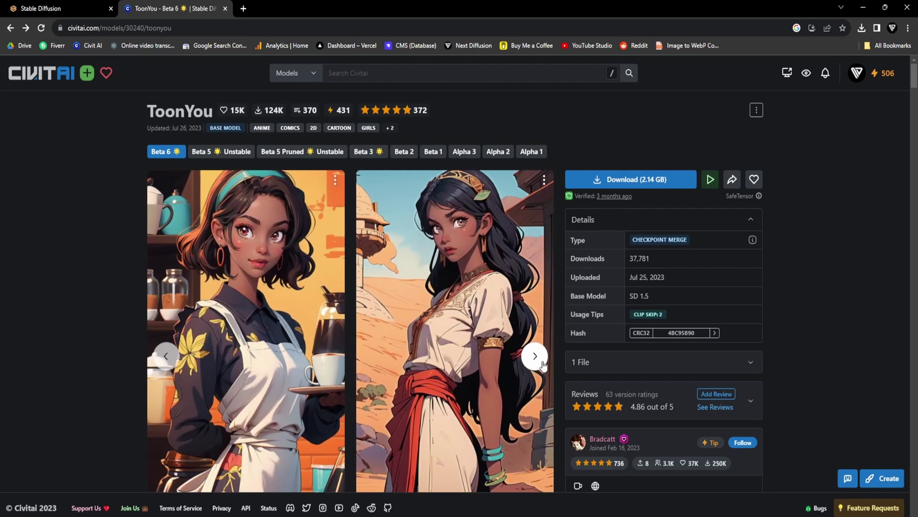
{"action": "left_click", "coordinate": [40, 8]}
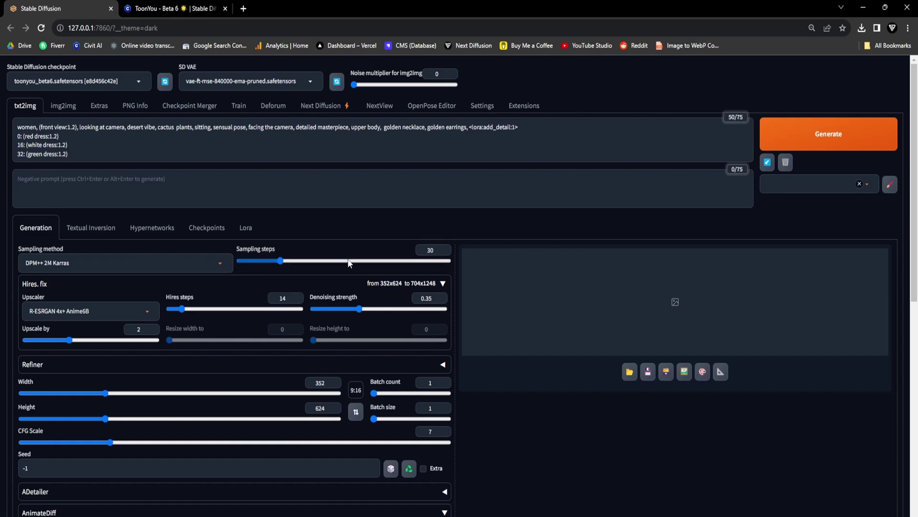
- Change sampling steps to 48, then set them back to 30
{"action": "double_click", "coordinate": [430, 250]}
{"action": "type", "text": "48"}
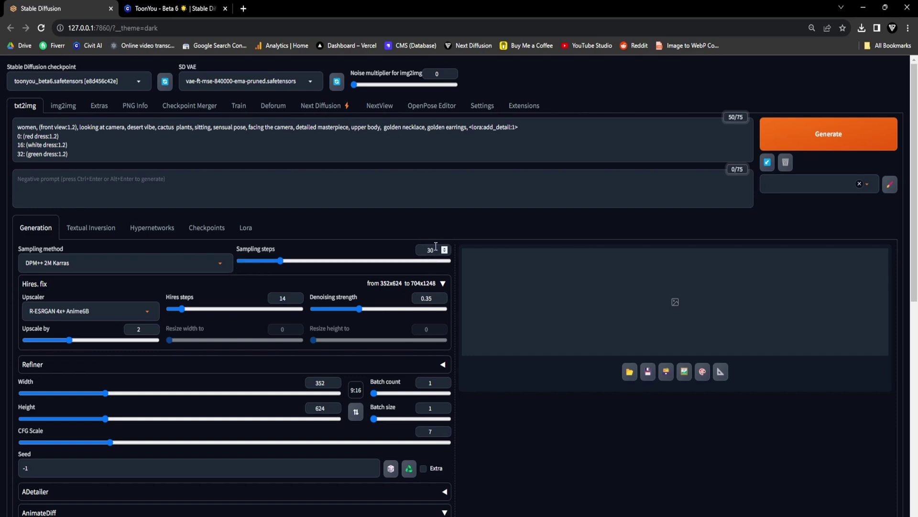
{"action": "left_click_drag", "start_coordinate": [309, 261], "coordinate": [280, 261]}
- Keep Hires. fix expanded and confirm the 9:16 aspect ratio
{"action": "left_click", "coordinate": [89, 287]}
{"action": "left_click", "coordinate": [90, 289]}
{"action": "left_click", "coordinate": [355, 389]}
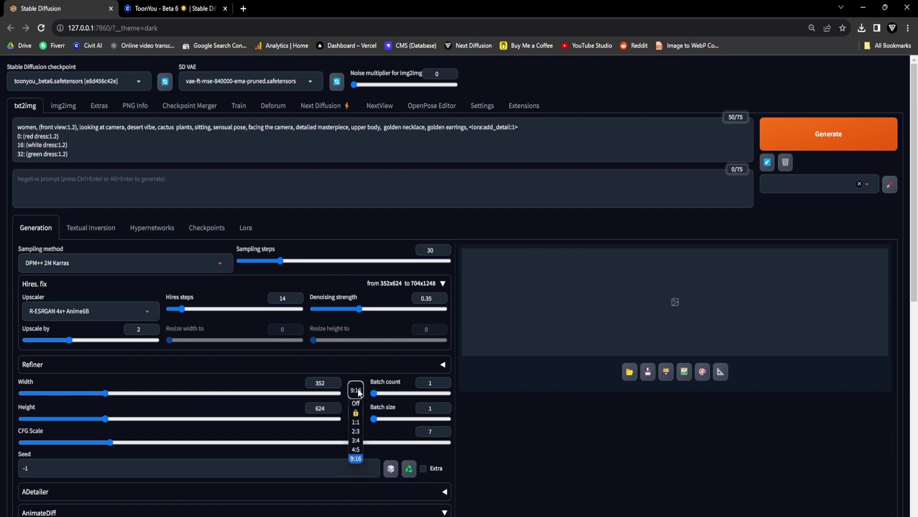
{"action": "left_click", "coordinate": [360, 458]}
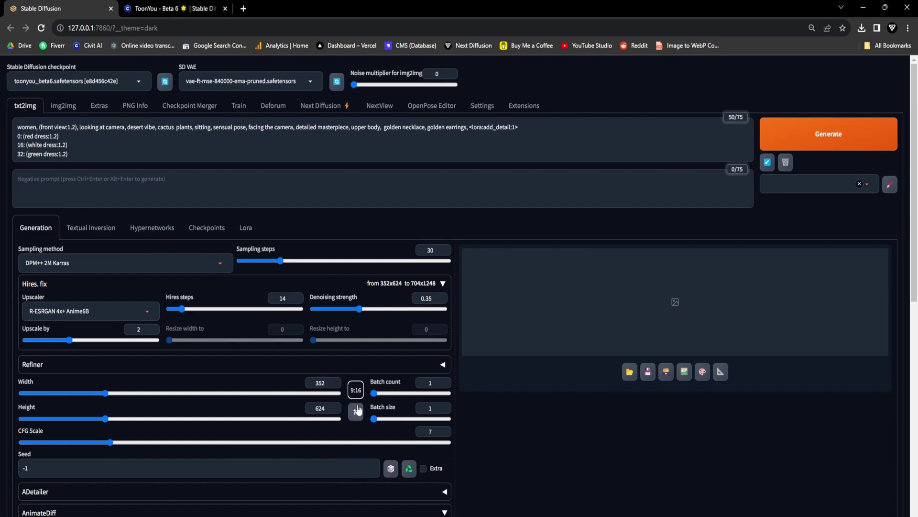
- Load the available extensions list and search it for 'ratio help'
{"action": "left_click", "coordinate": [522, 110]}
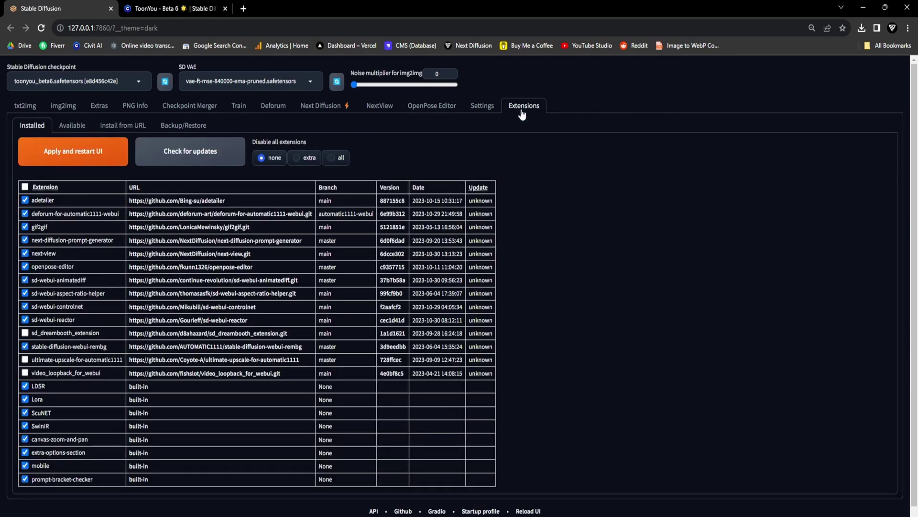
{"action": "left_click", "coordinate": [67, 128]}
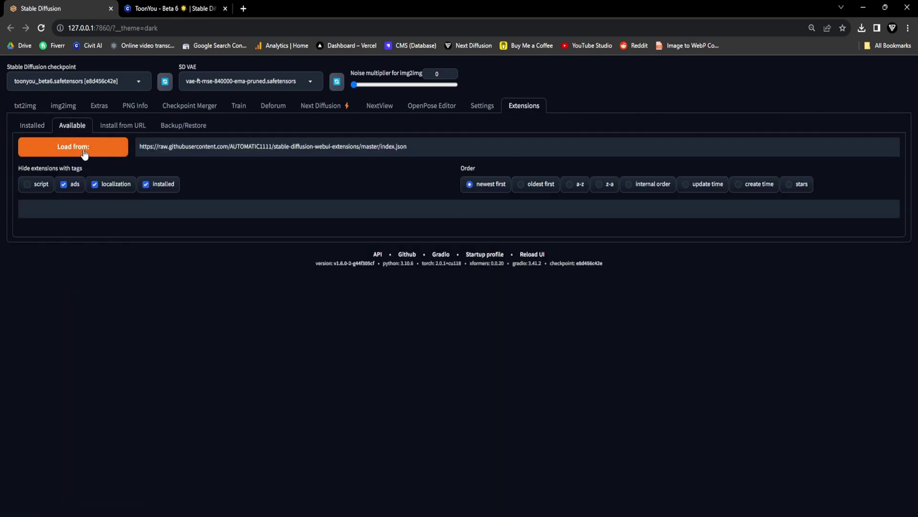
{"action": "left_click", "coordinate": [82, 151]}
{"action": "left_click", "coordinate": [93, 223]}
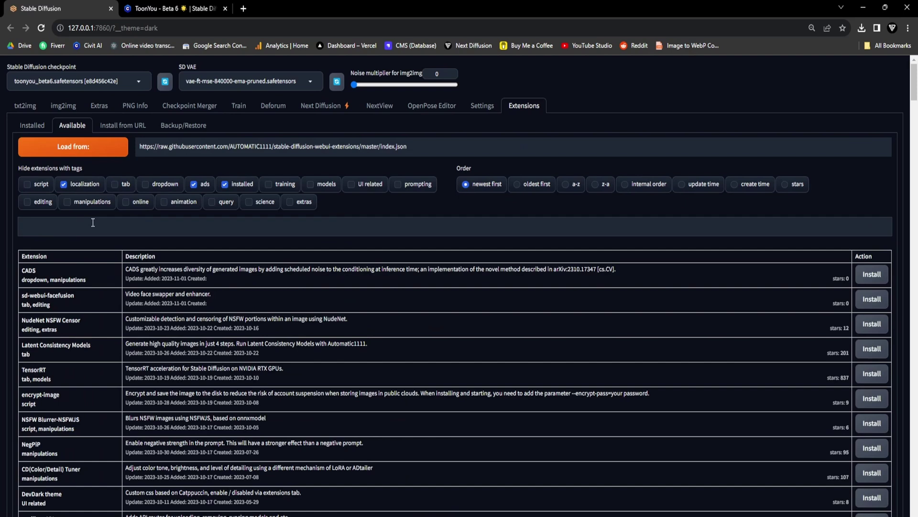
{"action": "type", "text": "ratio help"}
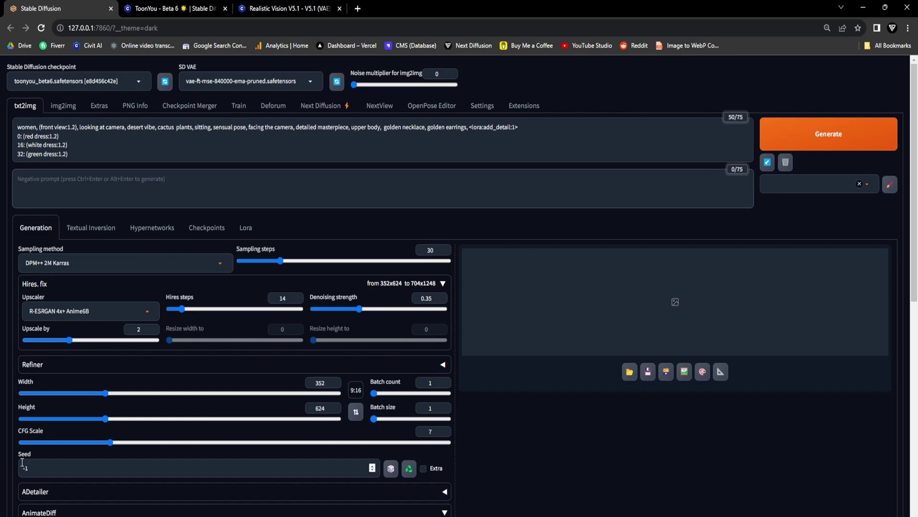
- Paste the negative prompt, generate the ToonYou dress-changing animation and view it full size
{"action": "type", "text": "(worst quality:1.2), (low quality:1.2), (lowres:1.1), (monochrome:1.1), (greyscale), multiple views, comic, sketch, (((bad anatomy))), (((deformed))), (((disfigured))), watermark, multiple_views, mutation hands, mutation fingers, extra fingers, missing fingers, watermark"}
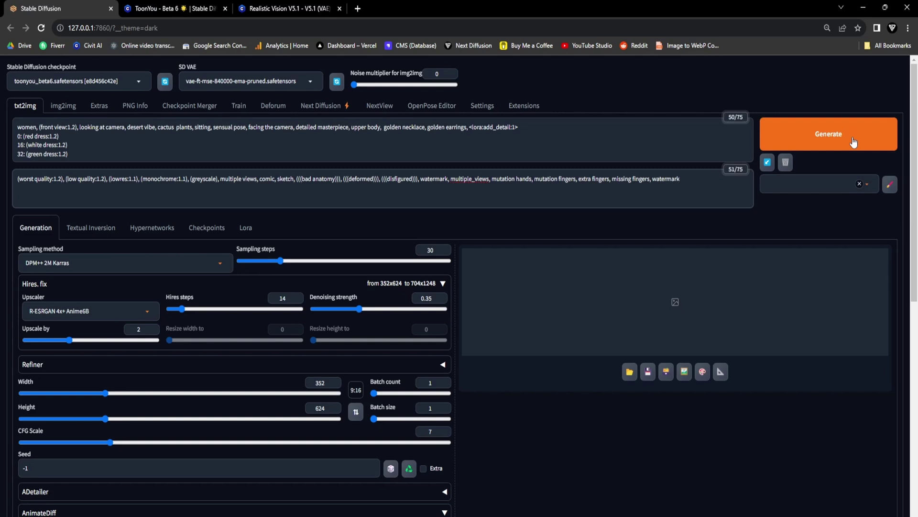
{"action": "left_click", "coordinate": [854, 142]}
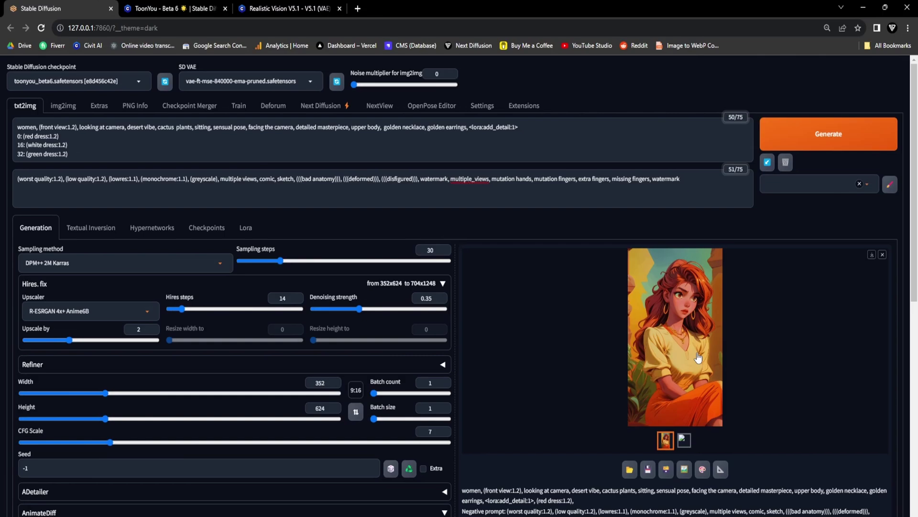
{"action": "left_click", "coordinate": [696, 354]}
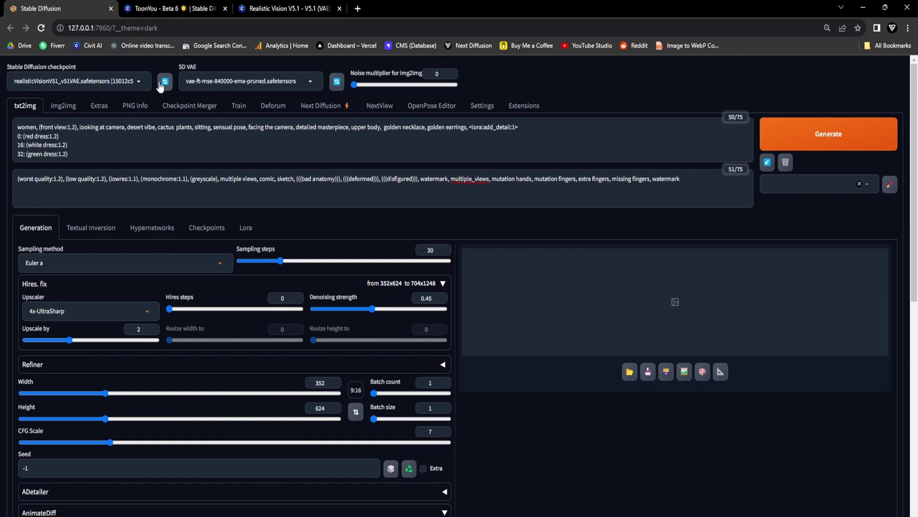
- Browse through the Realistic Vision V5.1 sample images on its Civitai model page
{"action": "left_click", "coordinate": [263, 9]}
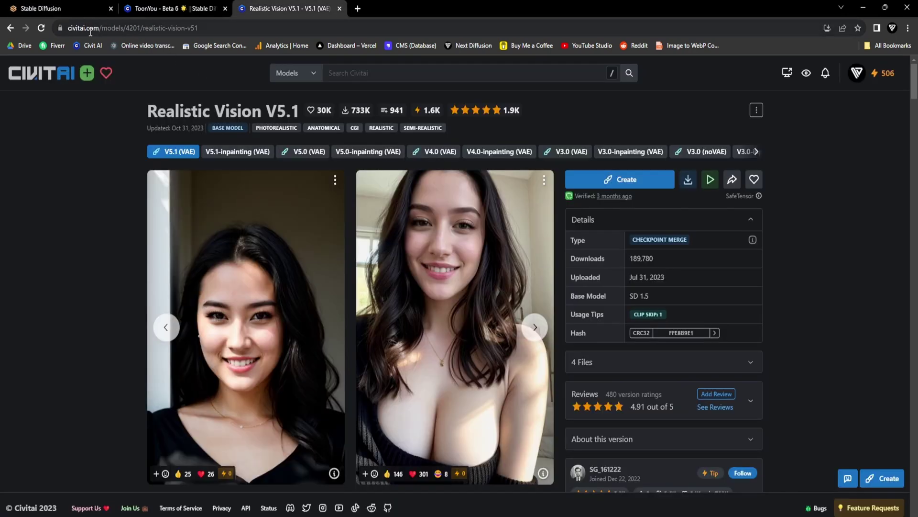
{"action": "left_click", "coordinate": [534, 328]}
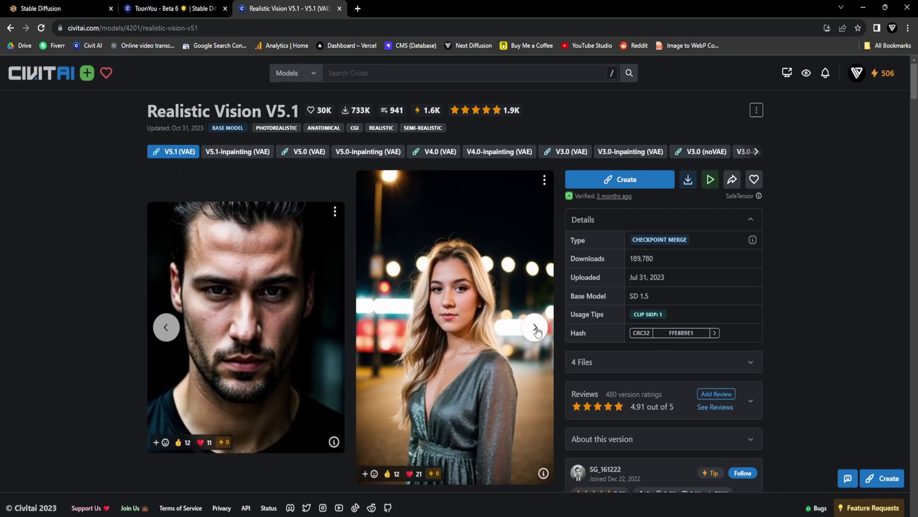
{"action": "left_click", "coordinate": [535, 328]}
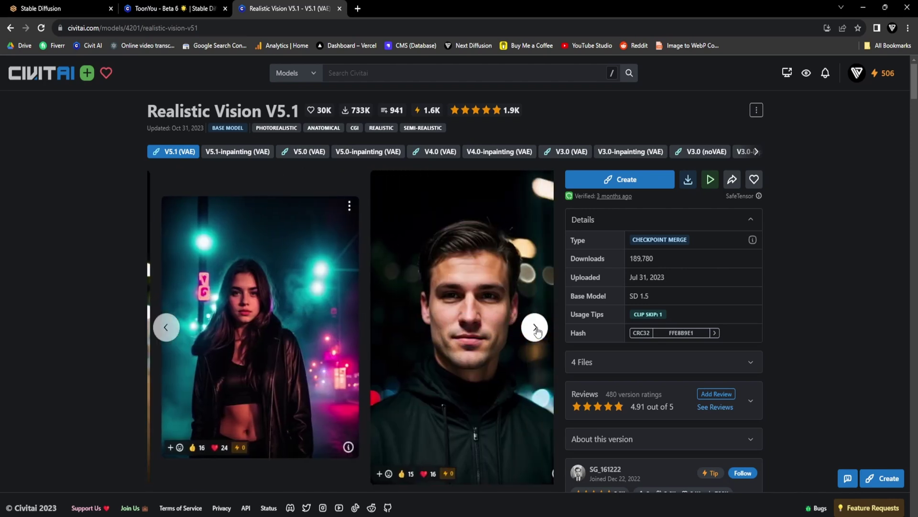
{"action": "left_click", "coordinate": [535, 328]}
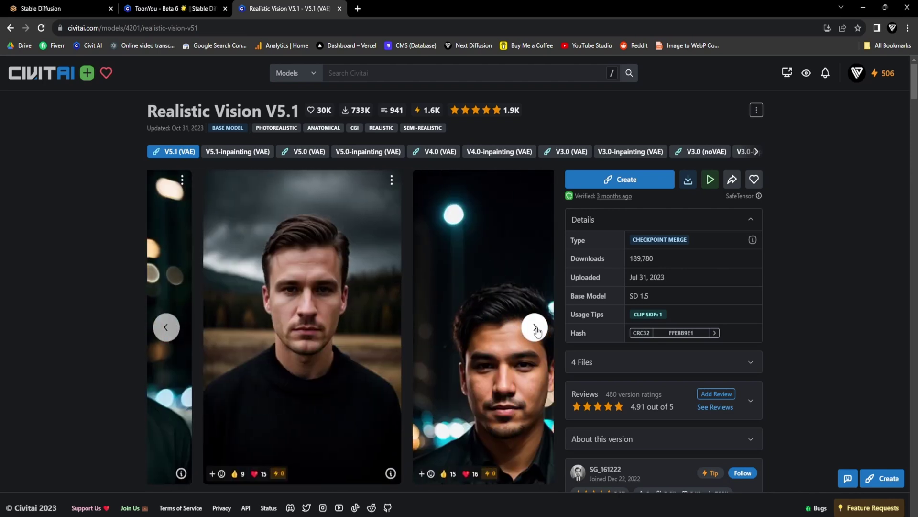
{"action": "left_click", "coordinate": [534, 327]}
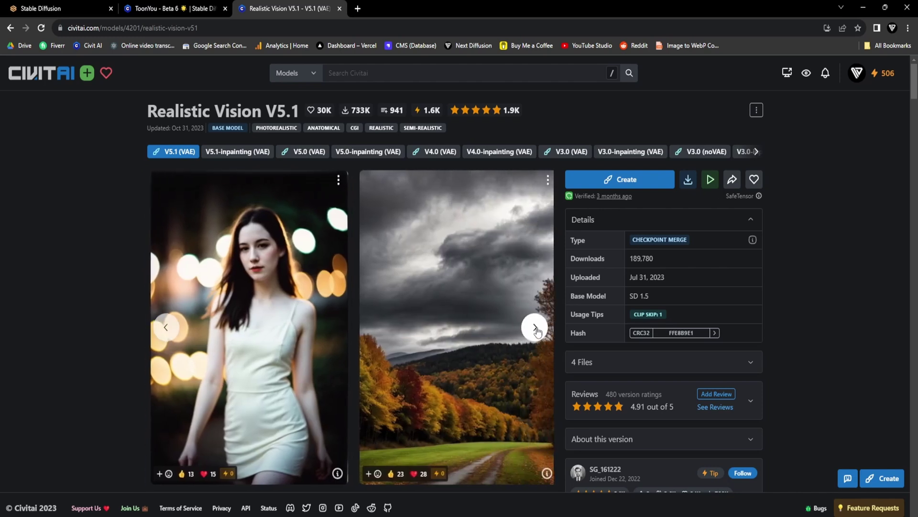
{"action": "left_click", "coordinate": [535, 328]}
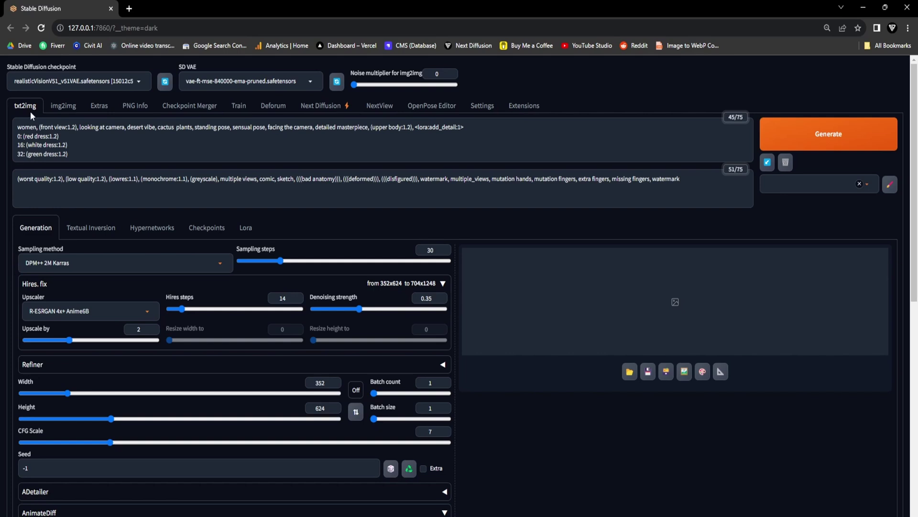
- Switch sampling to Euler a, disable Hires. fix, and start the ADetailer prompt 'detailed face'
{"action": "left_click", "coordinate": [63, 264]}
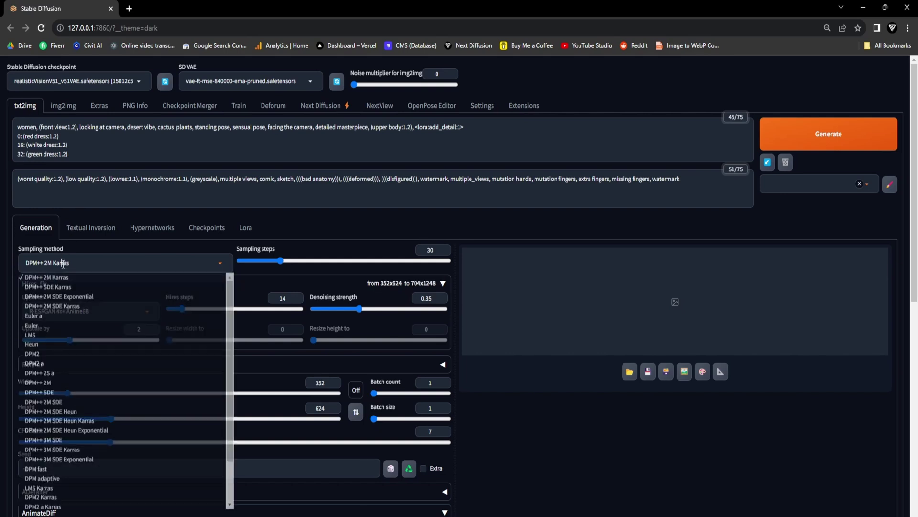
{"action": "left_click", "coordinate": [59, 316]}
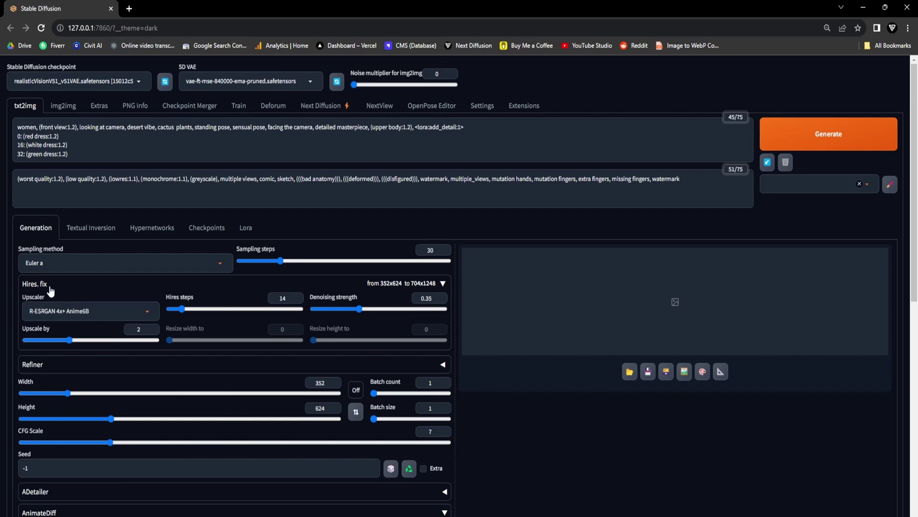
{"action": "left_click", "coordinate": [50, 287]}
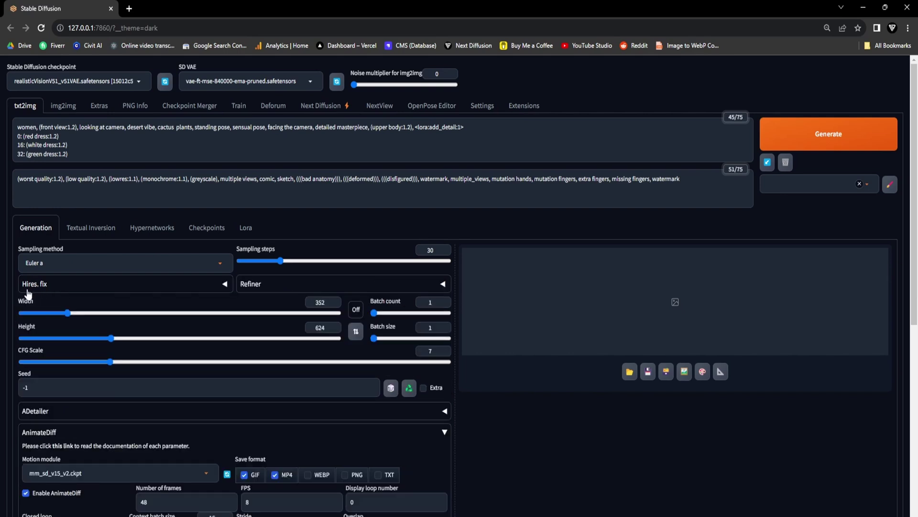
{"action": "scroll", "coordinate": [102, 317], "scroll_direction": "down", "scroll_amount": 1}
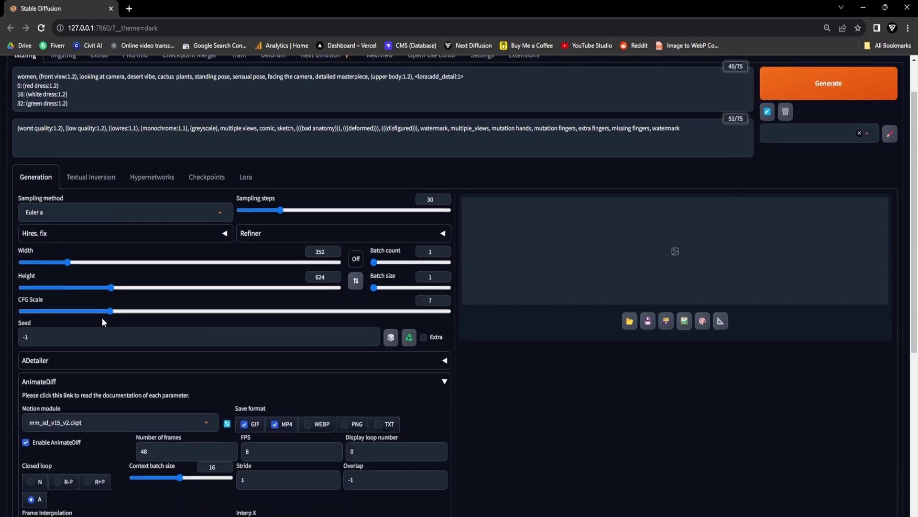
{"action": "left_click", "coordinate": [60, 367]}
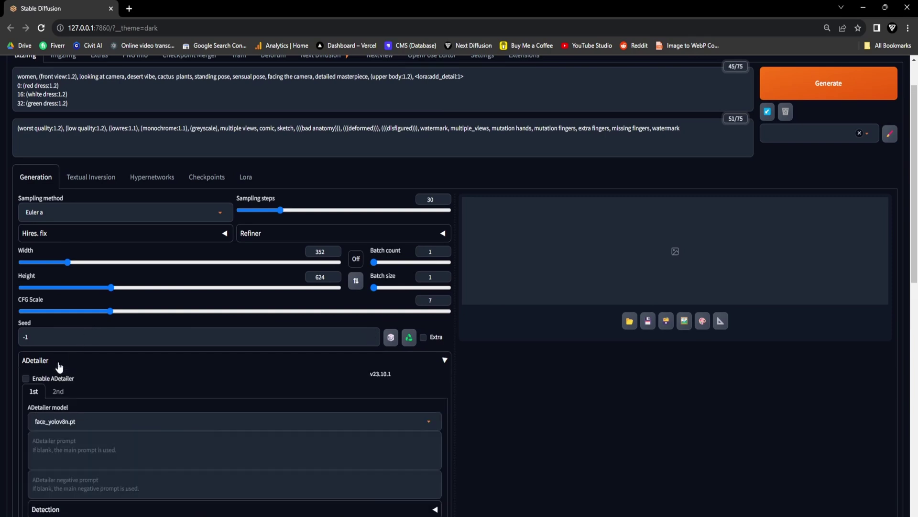
{"action": "left_click", "coordinate": [66, 438]}
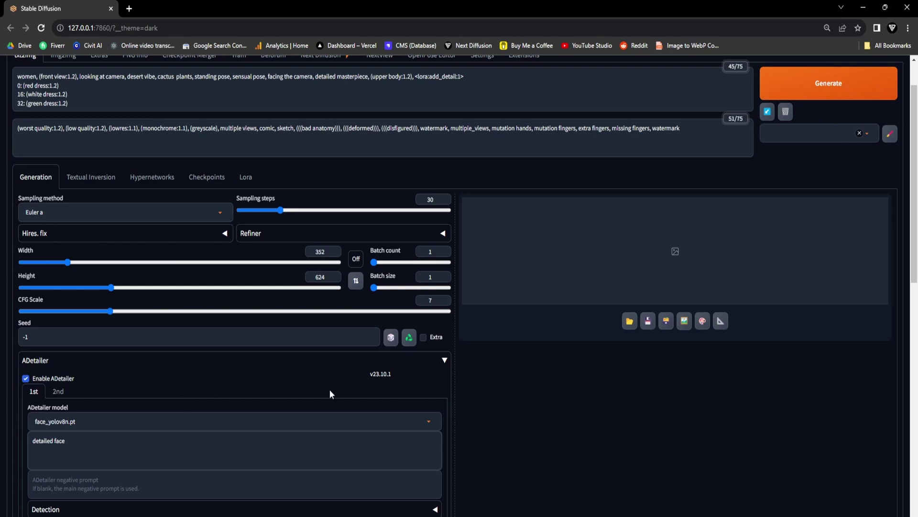
- Generate the Realistic Vision desert animation and view it full size, dress ending green
{"action": "scroll", "coordinate": [372, 395], "scroll_direction": "up", "scroll_amount": 1}
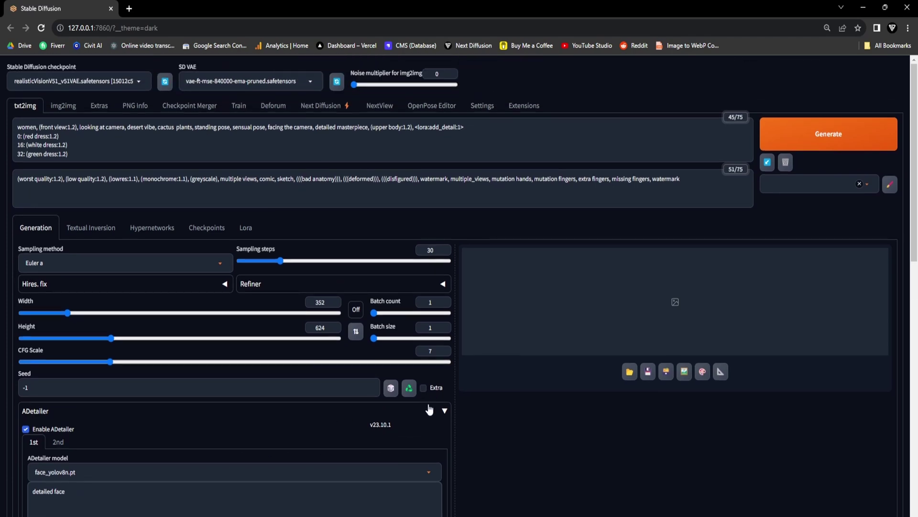
{"action": "left_click", "coordinate": [821, 140]}
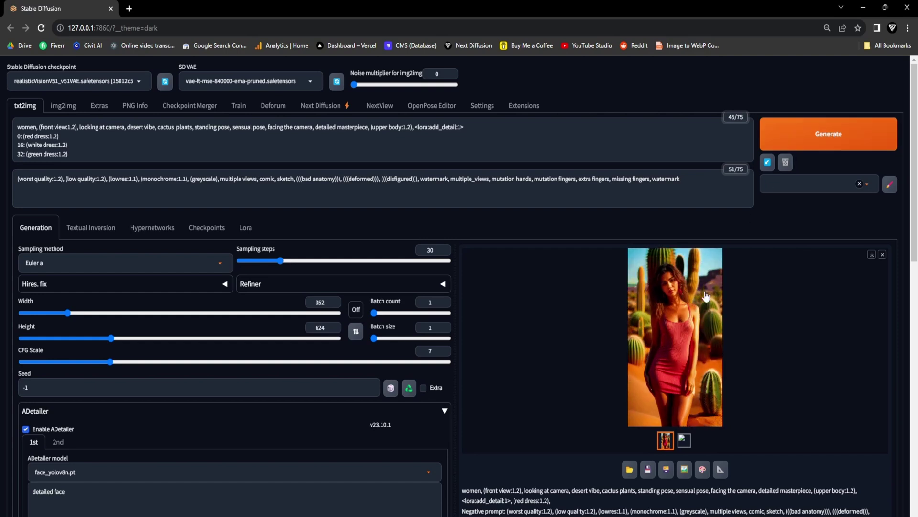
{"action": "left_click", "coordinate": [696, 309]}
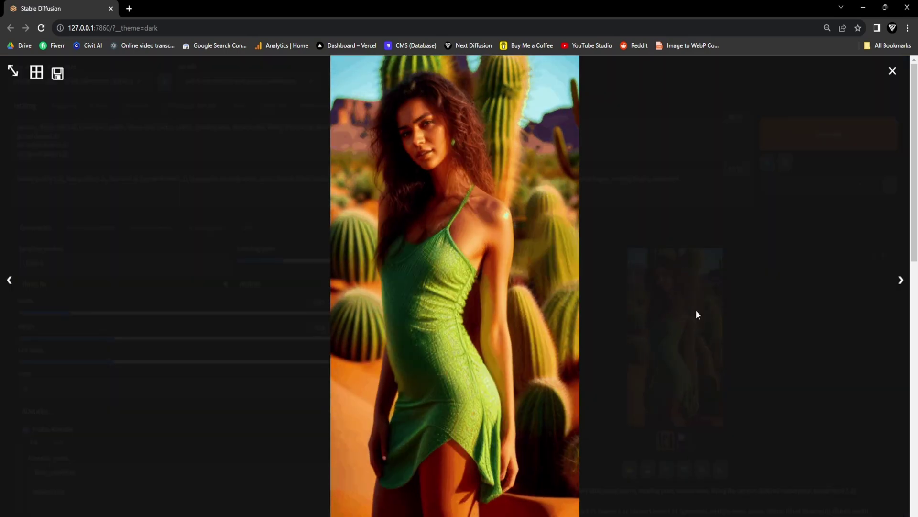